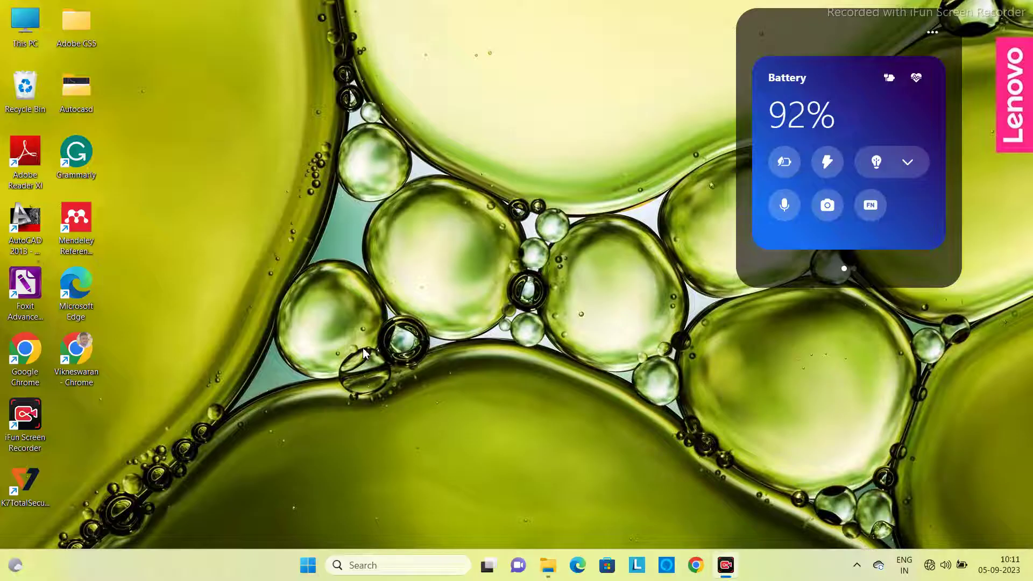
# Launch AutoCAD 2013 and create a new drawing from the acad template.
pyautogui.doubleClick(31, 227)
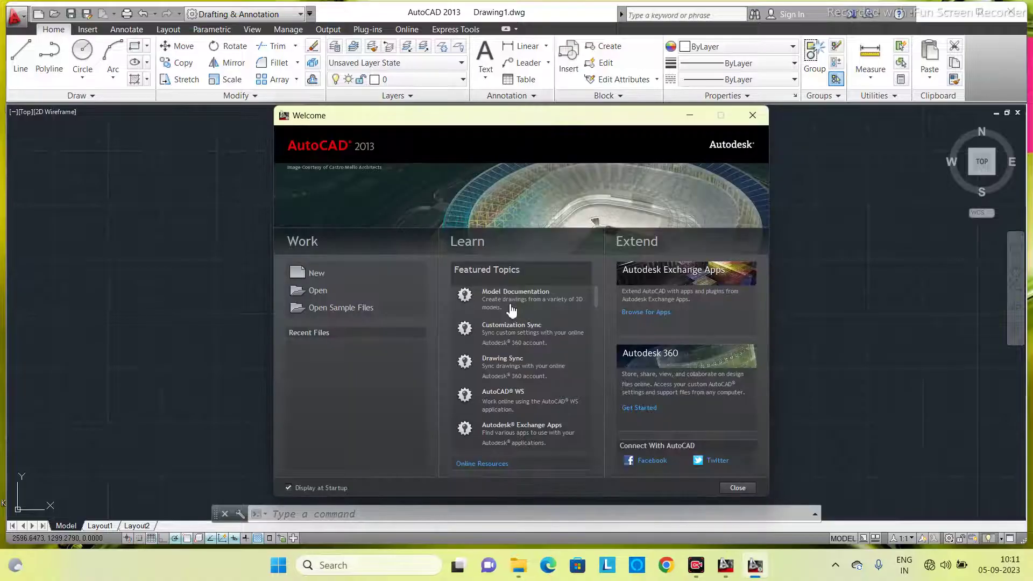
pyautogui.click(316, 274)
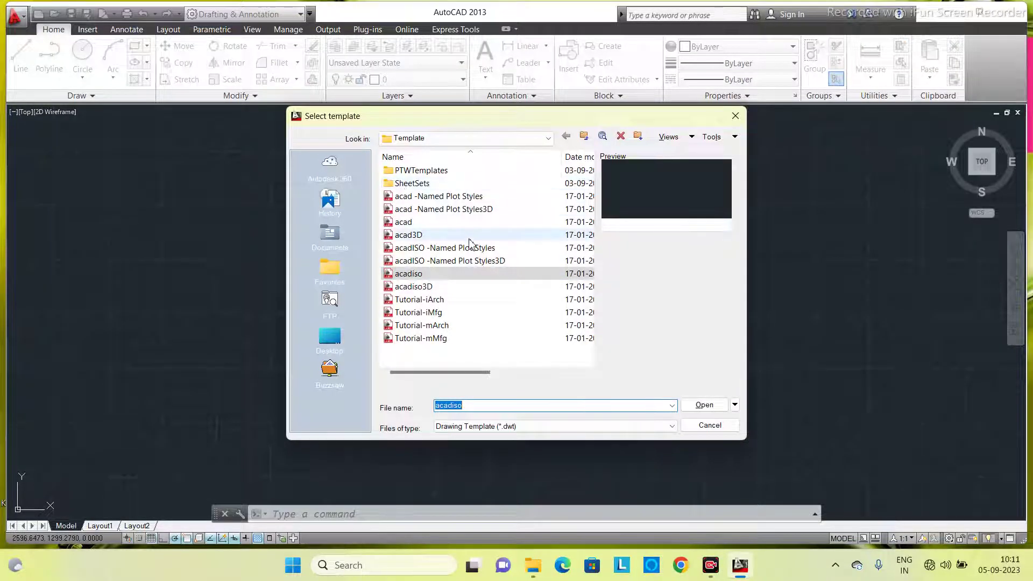
pyautogui.click(405, 223)
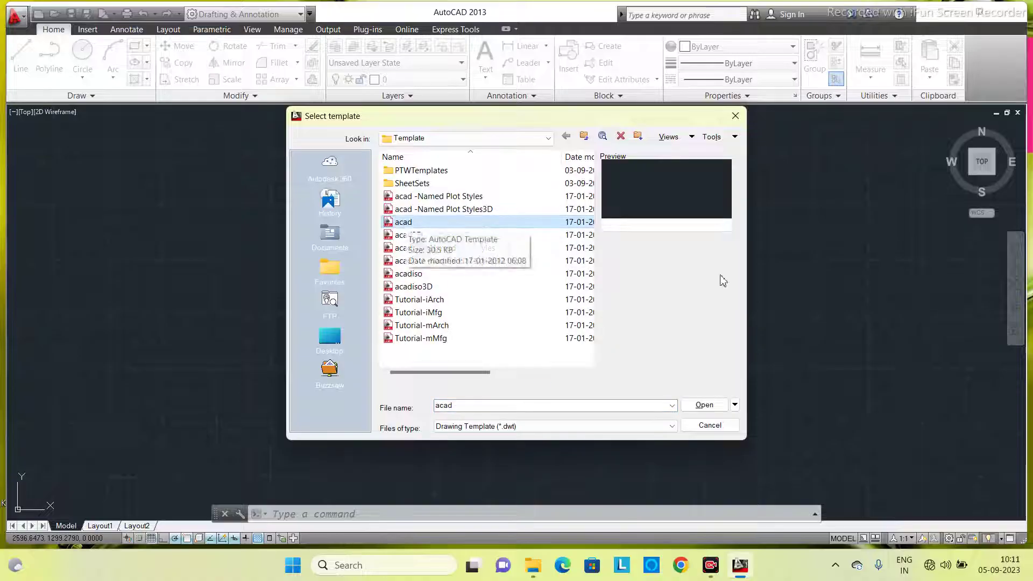
pyautogui.click(717, 405)
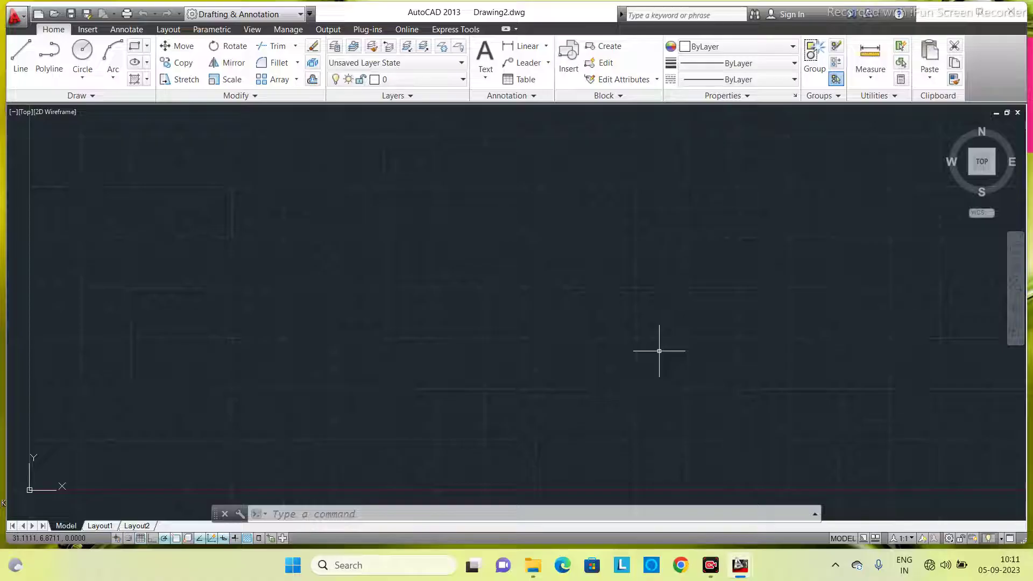
# Maximize the program window and choose the Drafting & Annotation workspace.
pyautogui.click(990, 10)
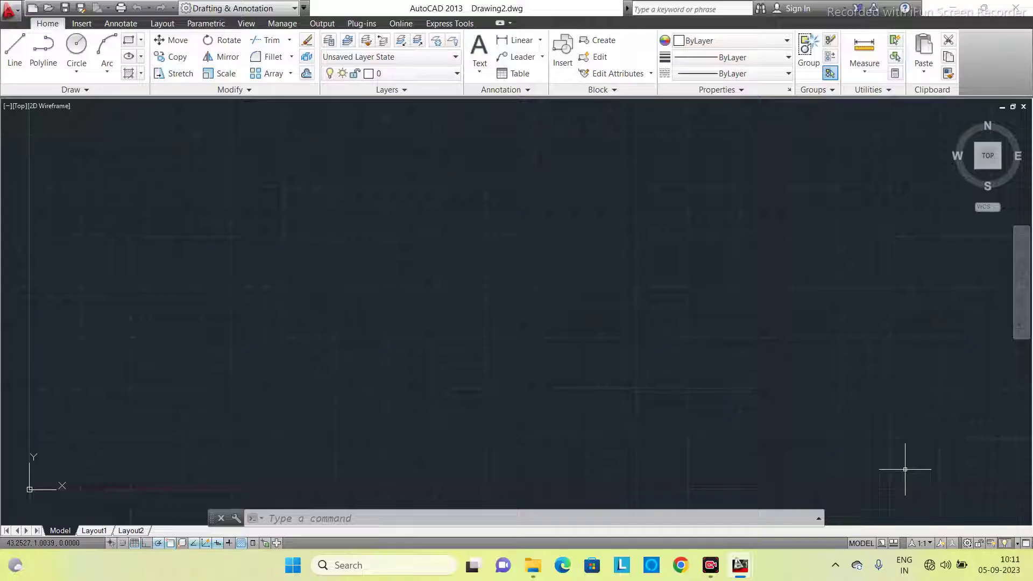
pyautogui.click(969, 546)
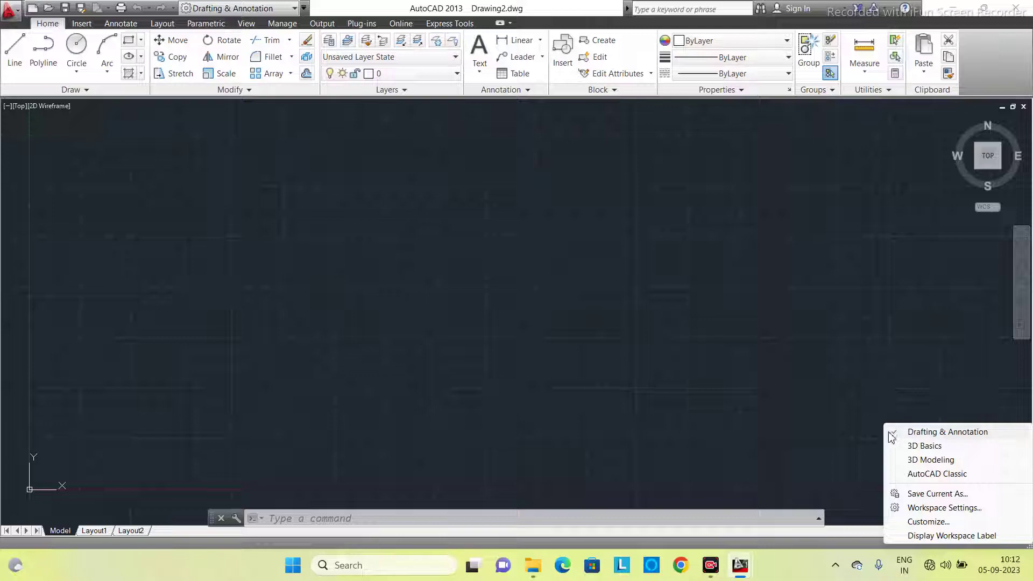
pyautogui.click(927, 432)
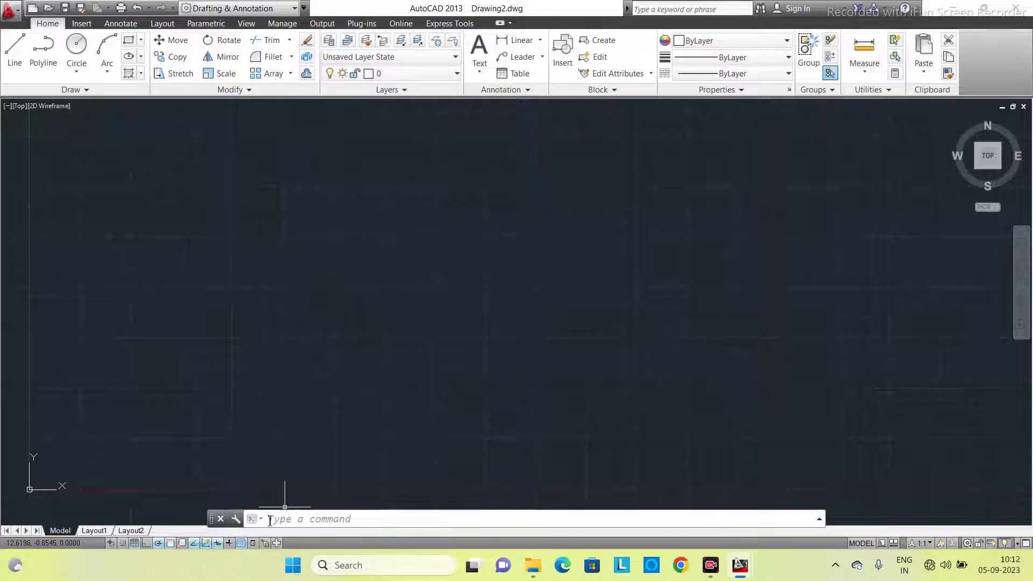
# Set the drawing units' insertion scale to Millimeters with the UNITS command.
pyautogui.click(336, 519)
pyautogui.write('units')
pyautogui.press('Return')
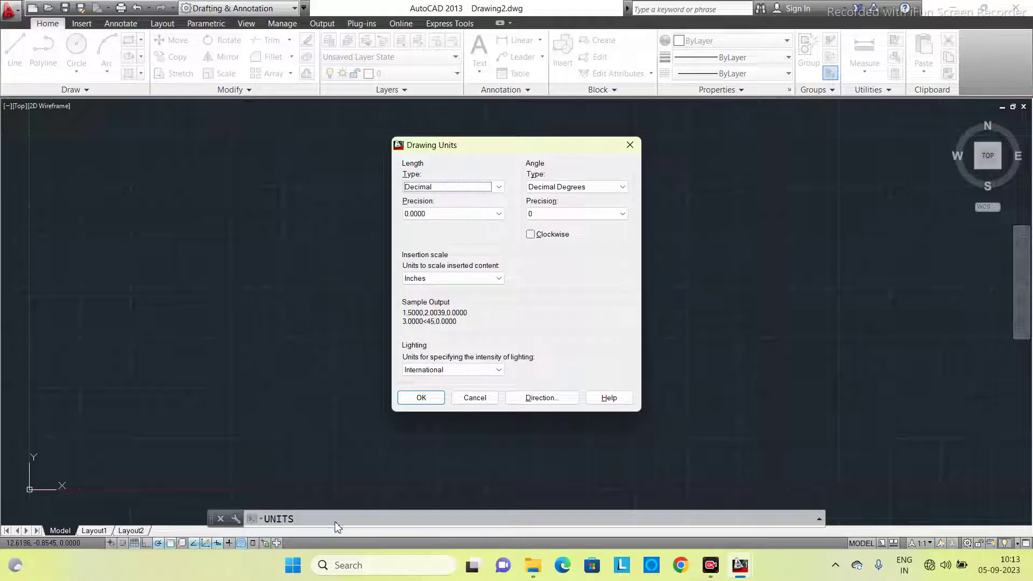
pyautogui.click(500, 278)
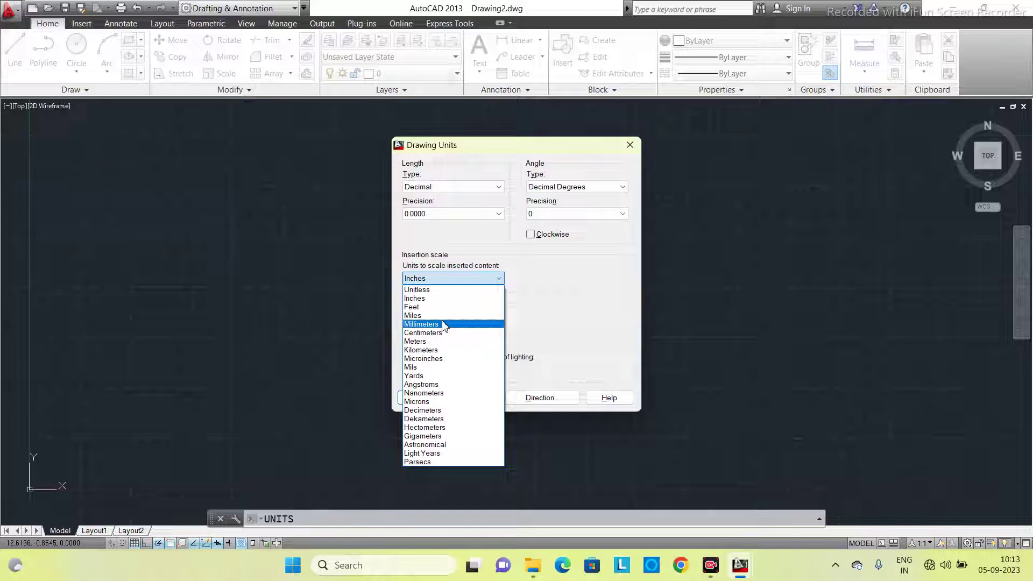
pyautogui.click(425, 316)
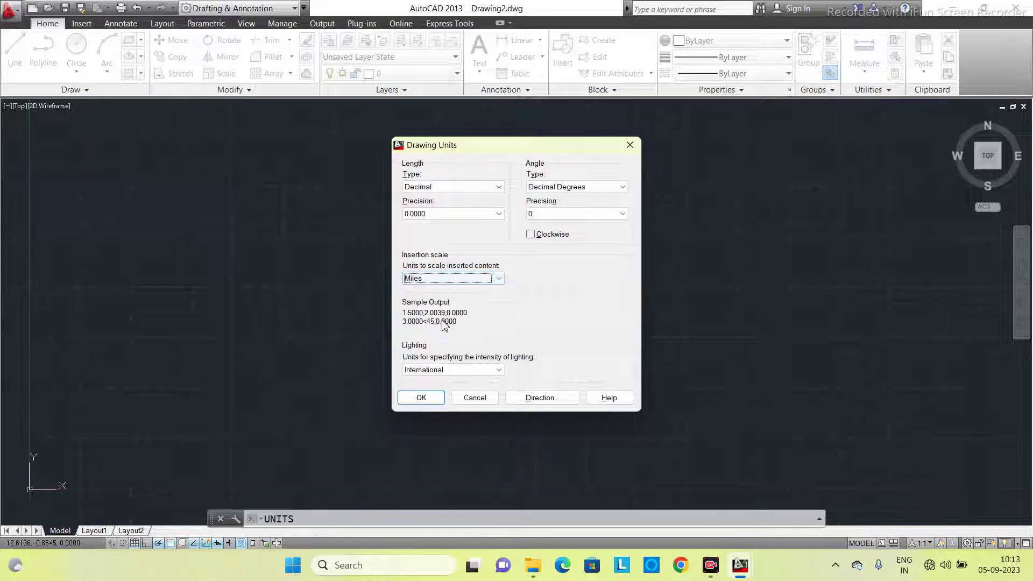
pyautogui.click(498, 278)
pyautogui.click(428, 324)
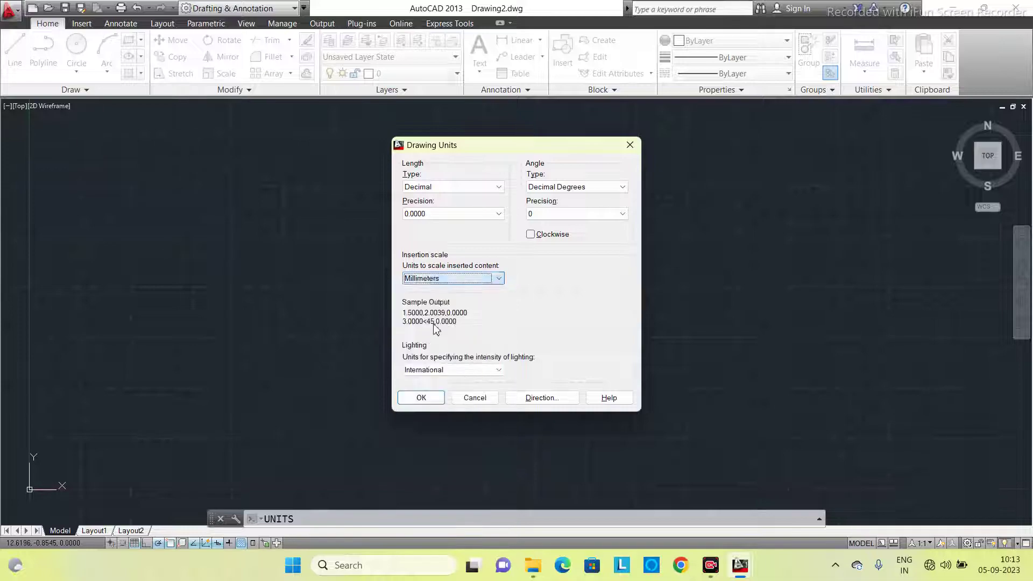
pyautogui.click(431, 398)
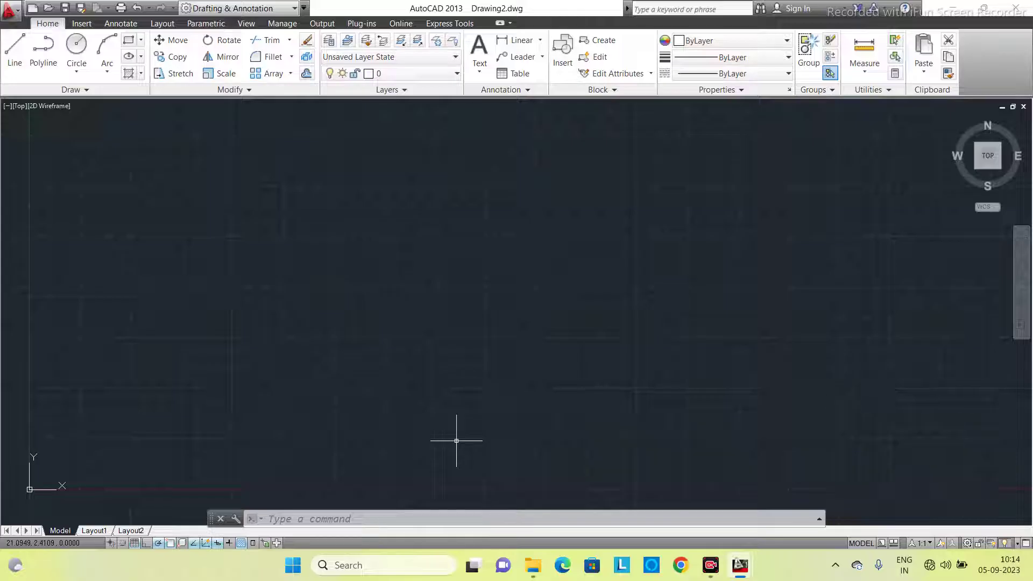
# Set the model space limits with the lower left corner at 0,0 and the upper right corner at 420,297.
pyautogui.click(353, 520)
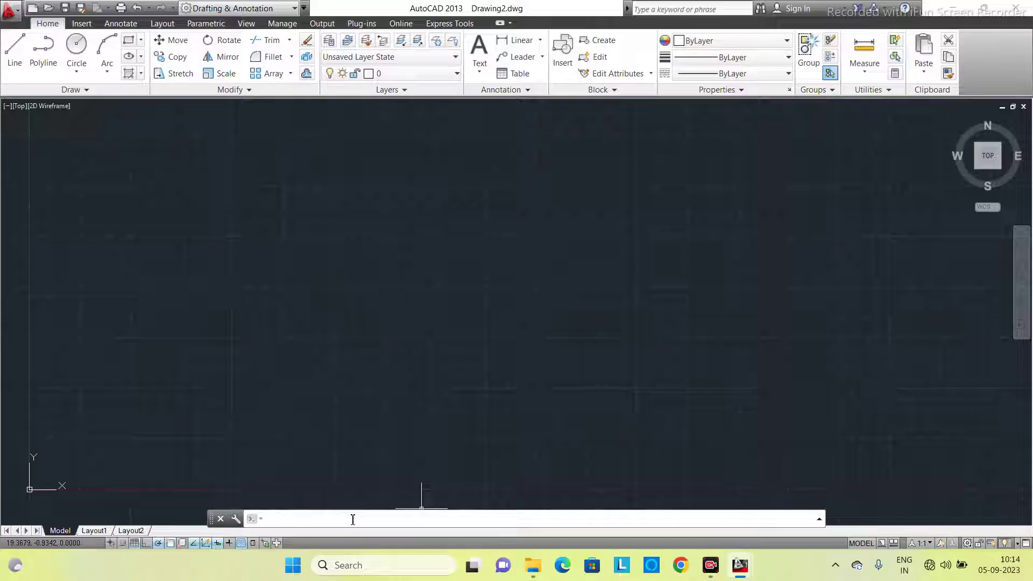
pyautogui.write('limits')
pyautogui.press('Return')
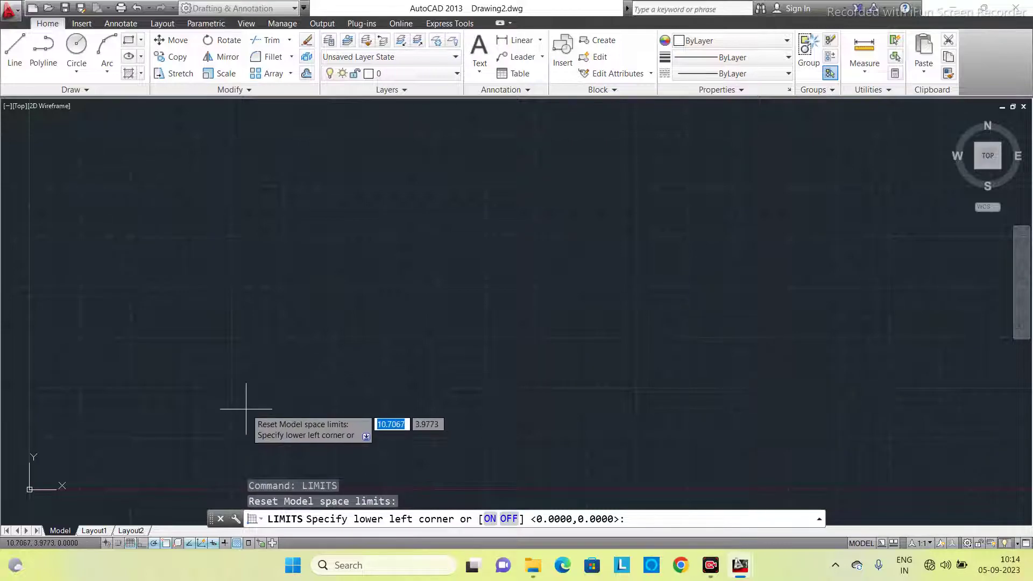
pyautogui.moveTo(134, 417); pyautogui.dragTo(362, 270, button='middle')
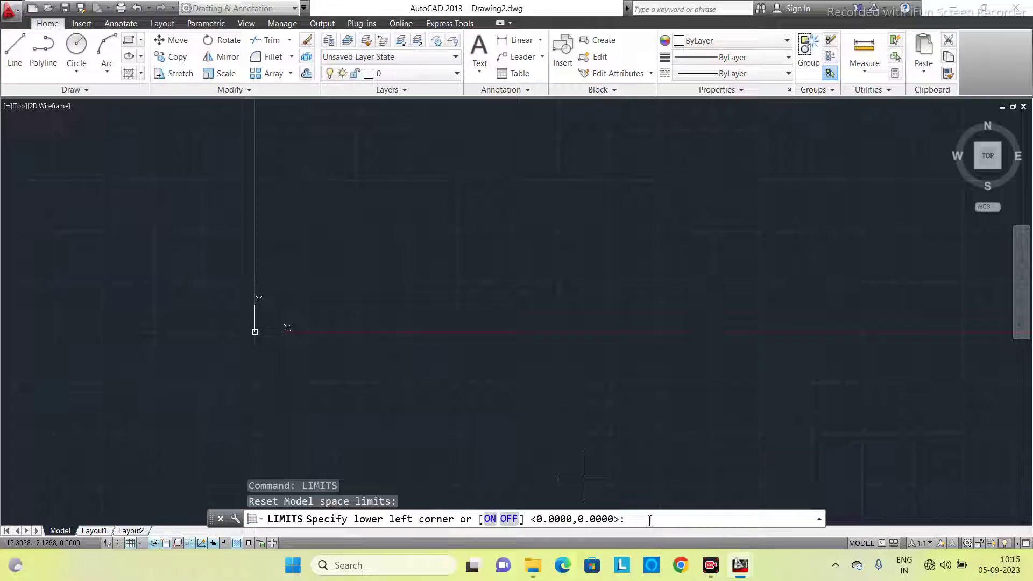
pyautogui.write('0,0')
pyautogui.press('Return')
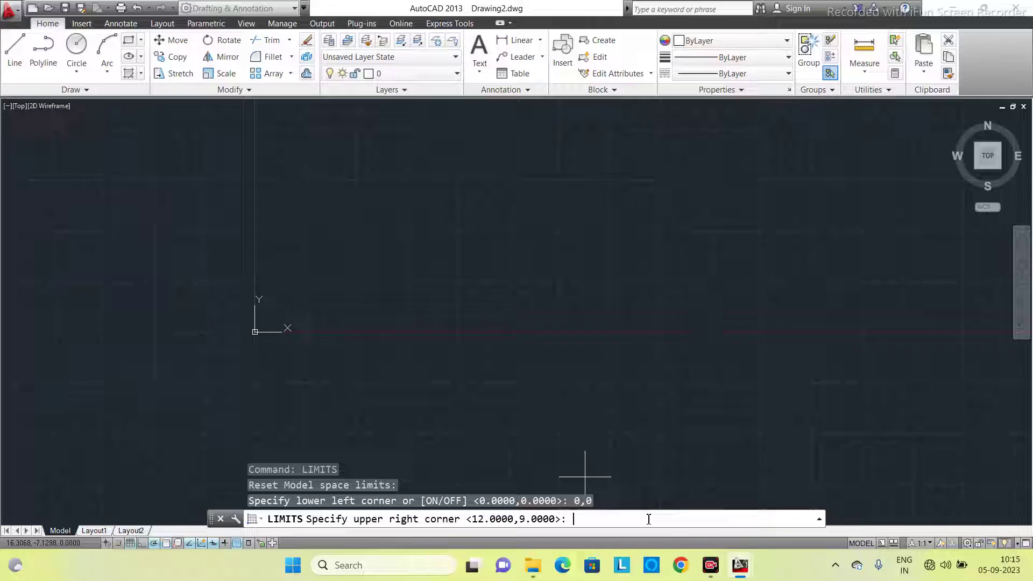
pyautogui.write('420,')
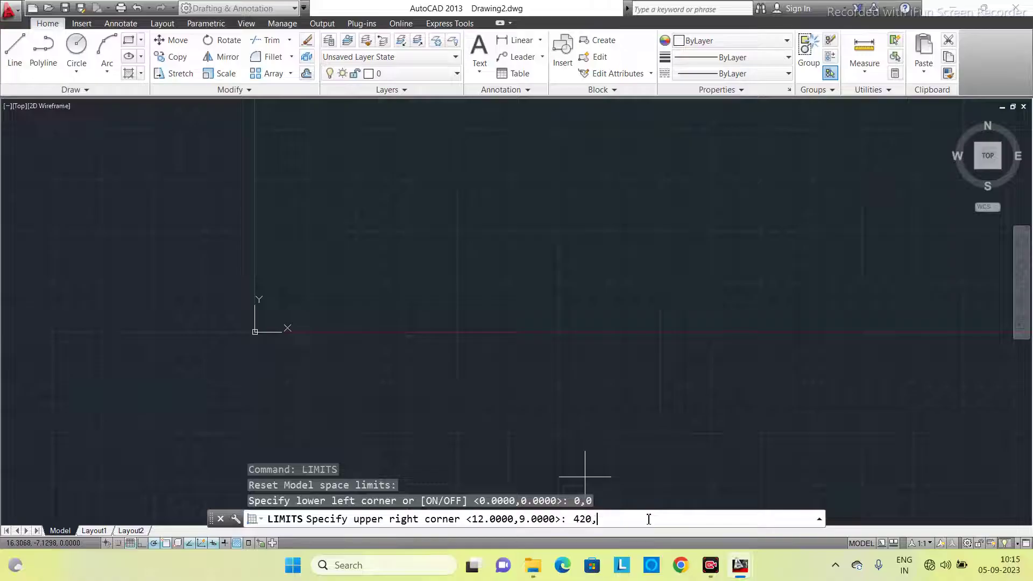
pyautogui.write('297')
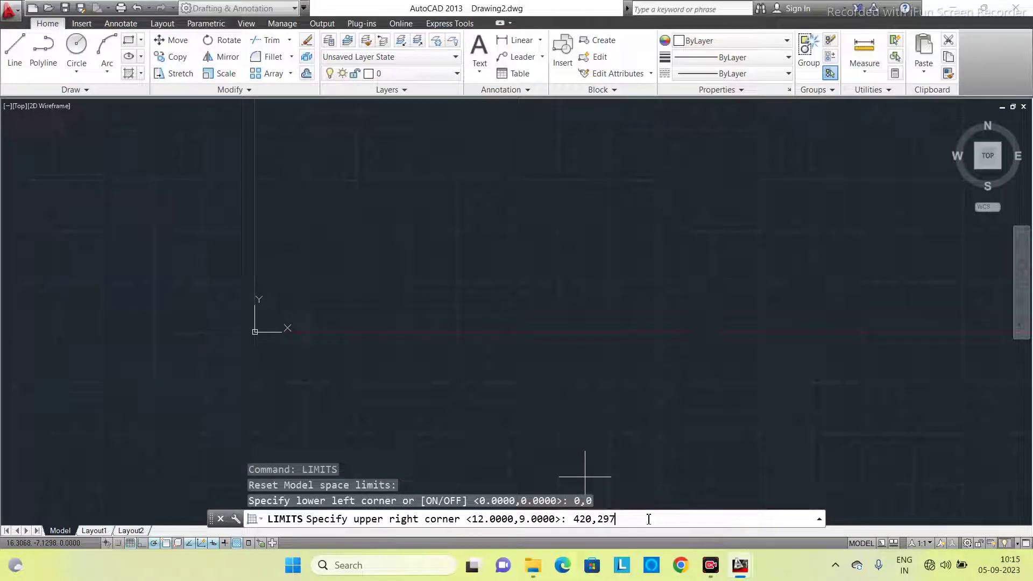
pyautogui.press('Return')
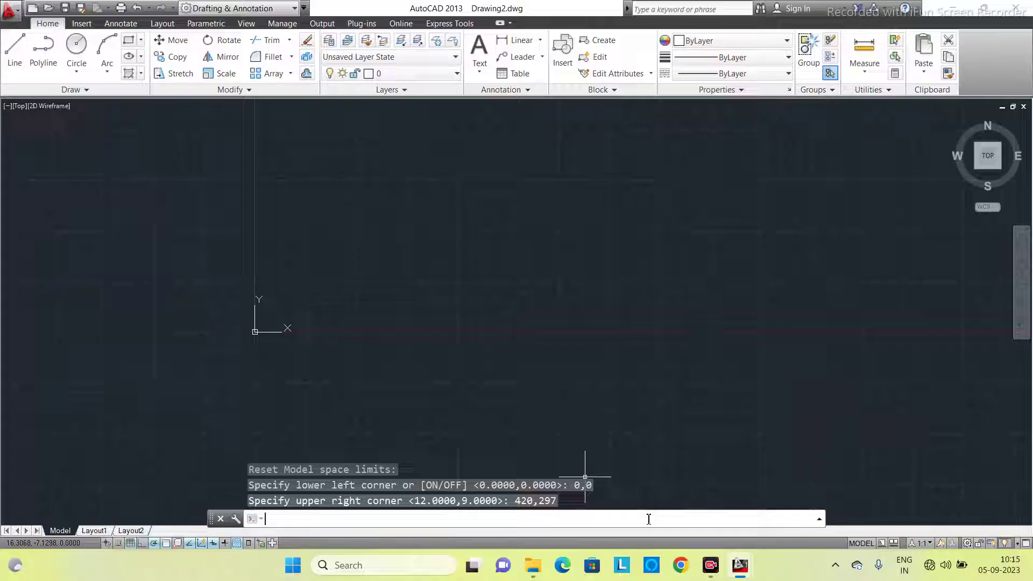
# Turn limits checking ON for the model space with the LIMITS command.
pyautogui.write('limits')
pyautogui.press('Return')
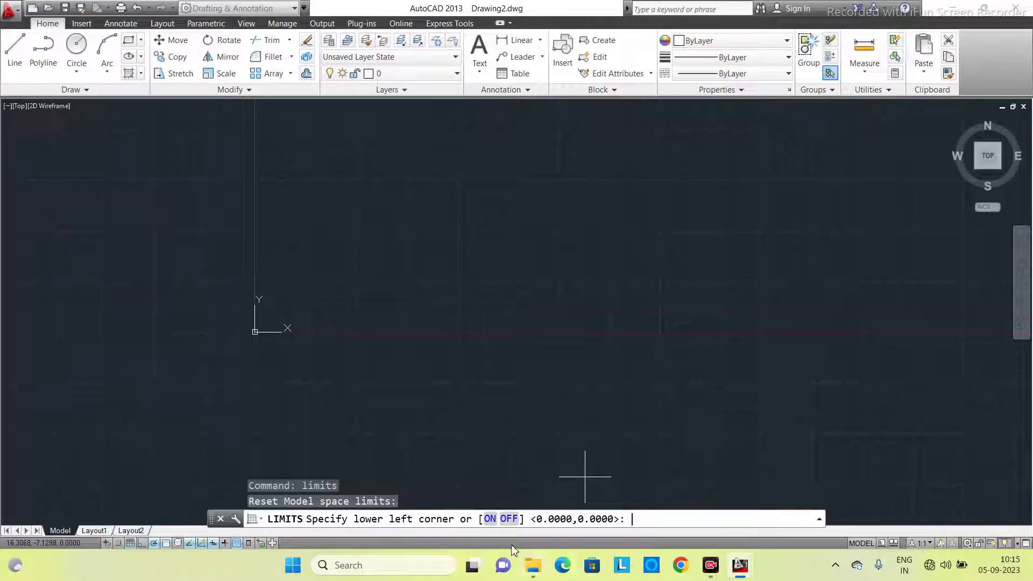
pyautogui.click(491, 519)
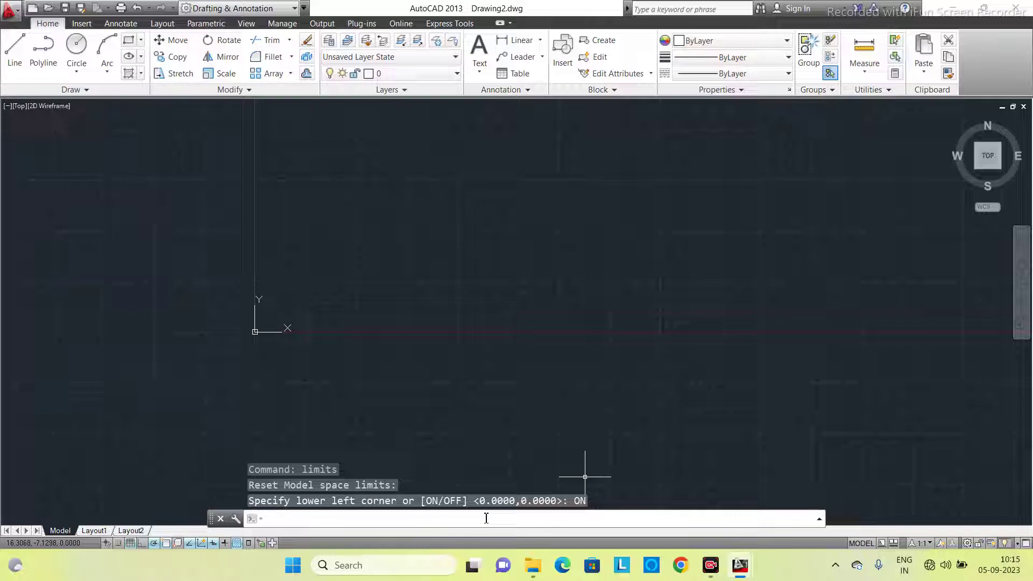
# Zoom to the entire drawing area using the ZOOM command's All option.
pyautogui.write('ZOOM')
pyautogui.press('Return')
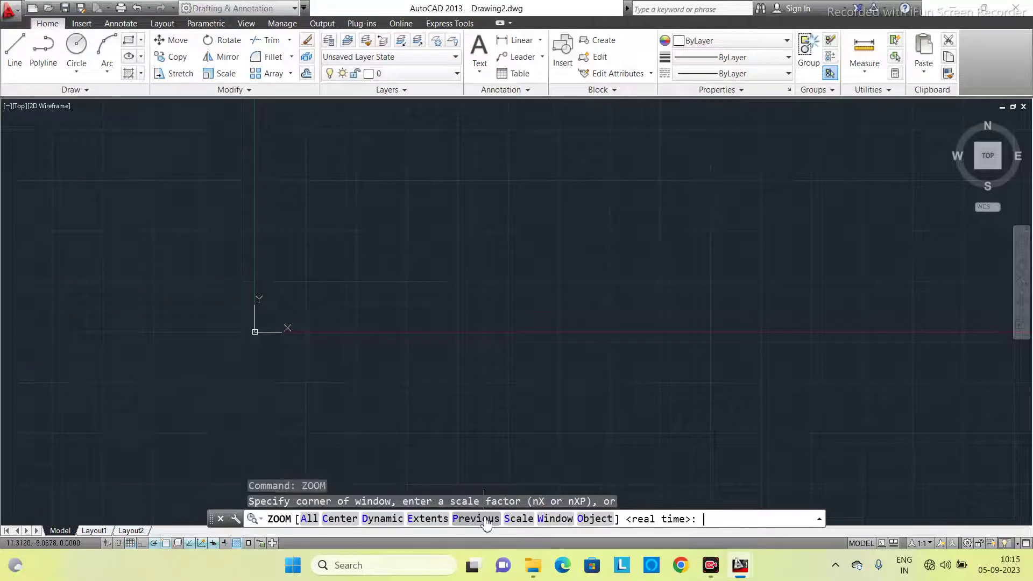
pyautogui.click(309, 518)
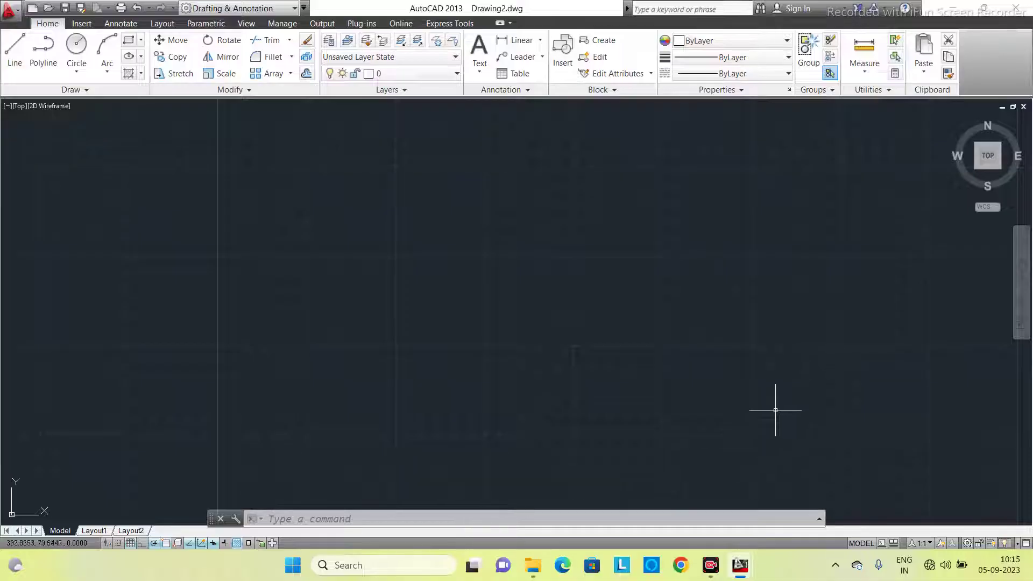
pyautogui.click(14, 52)
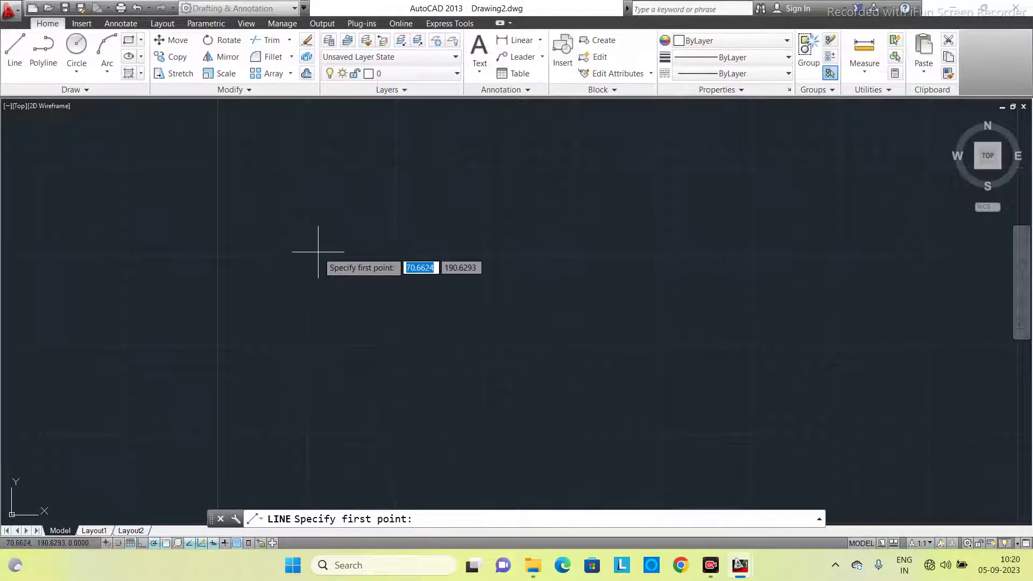
pyautogui.scroll(-2, 326, 269)
pyautogui.moveTo(334, 304); pyautogui.dragTo(316, 295, button='middle')
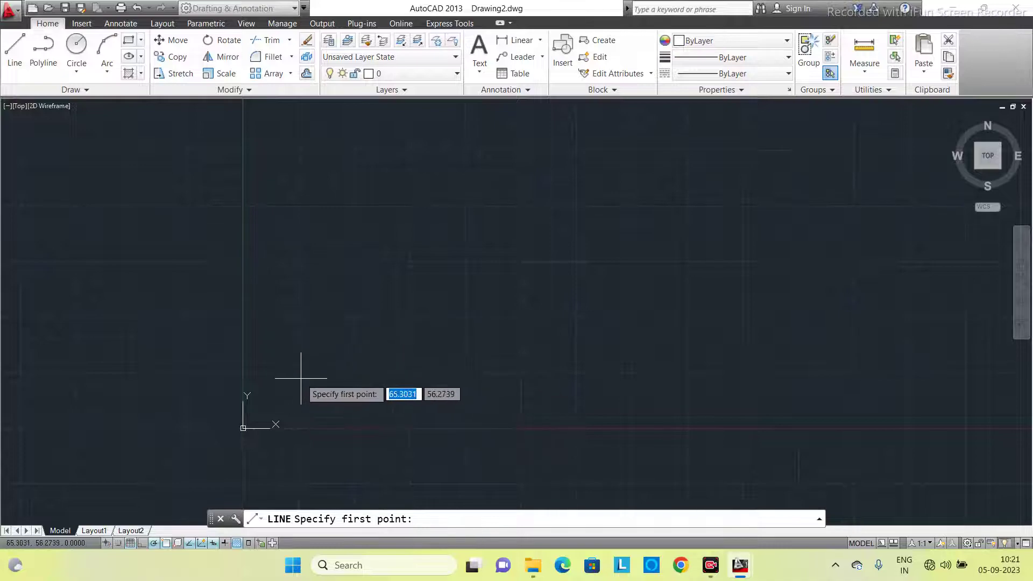
pyautogui.moveTo(301, 378)
pyautogui.mouseDown(button='middle')
pyautogui.moveTo(350, 323)
pyautogui.moveTo(298, 373)
pyautogui.moveTo(283, 405)
pyautogui.moveTo(334, 346)
pyautogui.moveTo(455, 324)
pyautogui.moveTo(341, 297)
pyautogui.moveTo(482, 288)
pyautogui.moveTo(350, 336)
pyautogui.moveTo(430, 268)
pyautogui.moveTo(318, 367)
pyautogui.moveTo(311, 360)
pyautogui.mouseUp(button='middle')
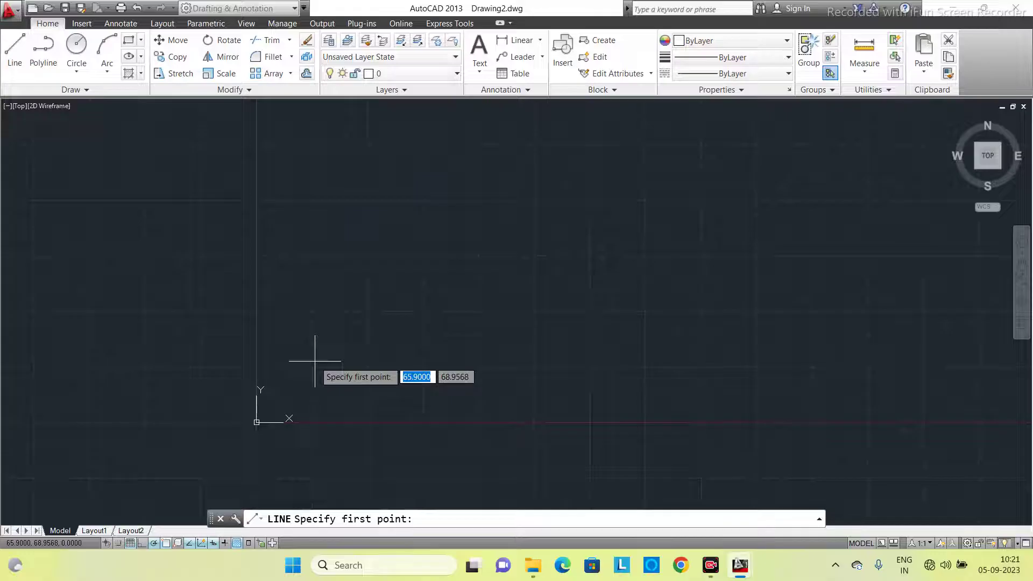
pyautogui.moveTo(318, 341)
pyautogui.mouseDown(button='middle')
pyautogui.moveTo(392, 321)
pyautogui.moveTo(392, 277)
pyautogui.moveTo(420, 267)
pyautogui.moveTo(253, 249)
pyautogui.moveTo(415, 281)
pyautogui.moveTo(263, 357)
pyautogui.moveTo(374, 319)
pyautogui.moveTo(405, 235)
pyautogui.moveTo(284, 304)
pyautogui.moveTo(516, 308)
pyautogui.moveTo(400, 212)
pyautogui.moveTo(334, 301)
pyautogui.moveTo(313, 371)
pyautogui.mouseUp(button='middle')
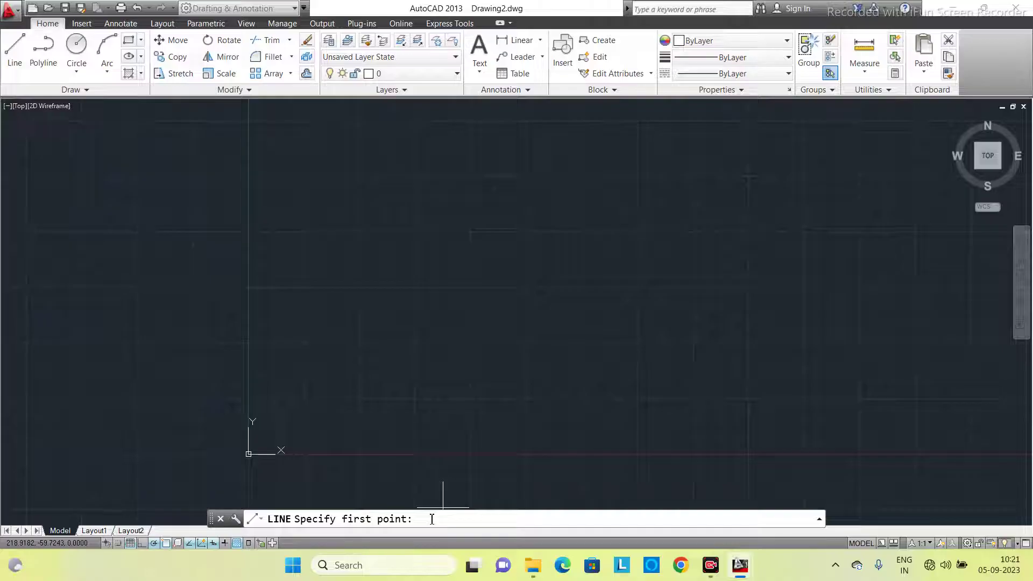
pyautogui.press('Escape')
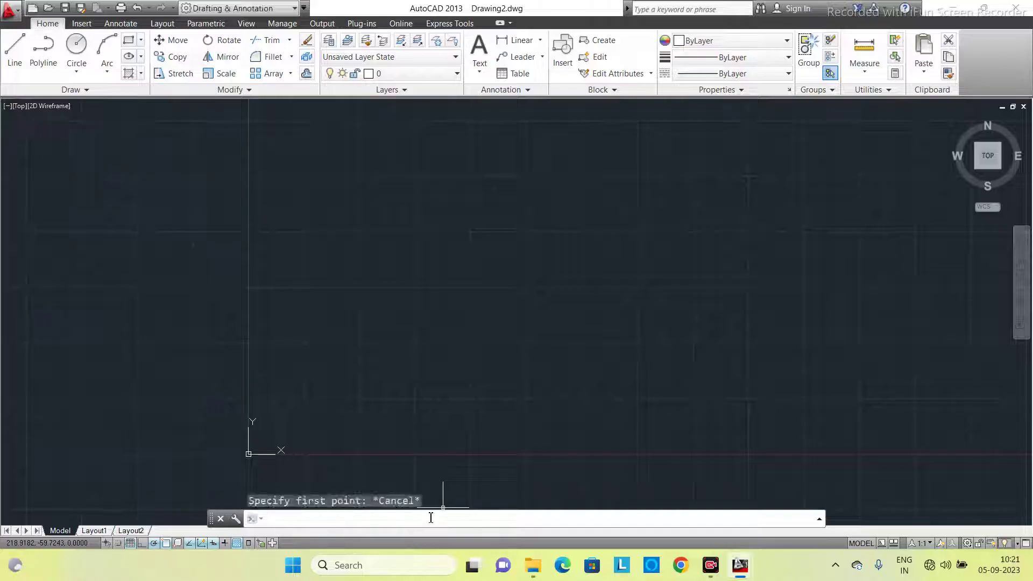
# Start a line at 0,0 with Ortho on and draw the border's lower edge 420 mm to the right.
pyautogui.write('line')
pyautogui.press('Return')
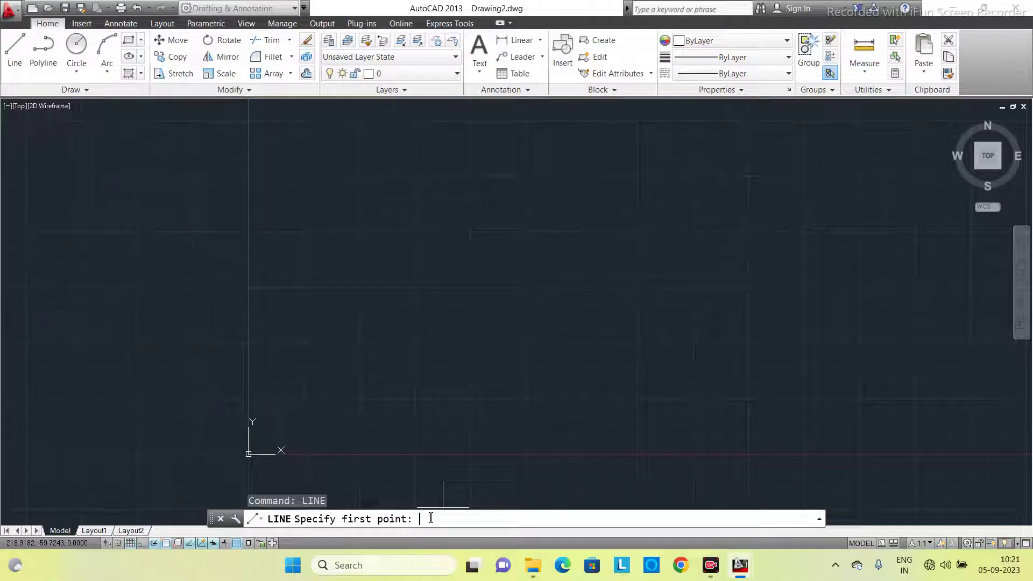
pyautogui.write('0,0')
pyautogui.press('Return')
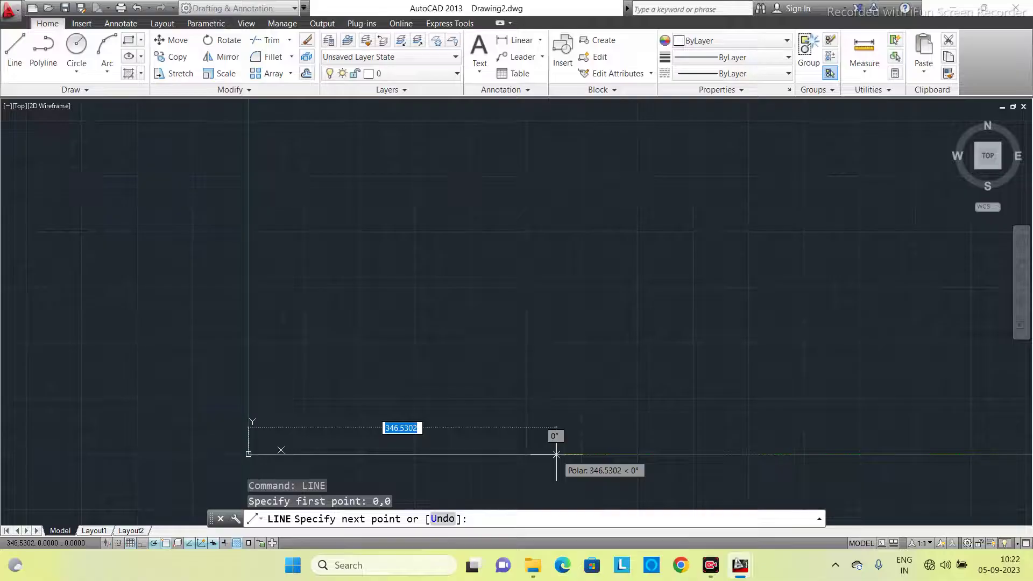
pyautogui.press('F8')
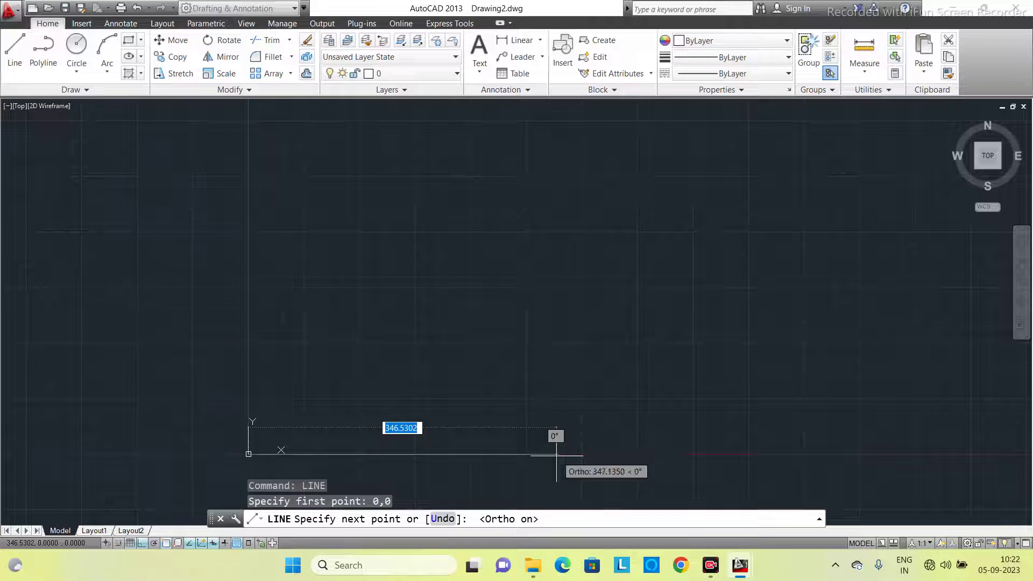
pyautogui.write('420')
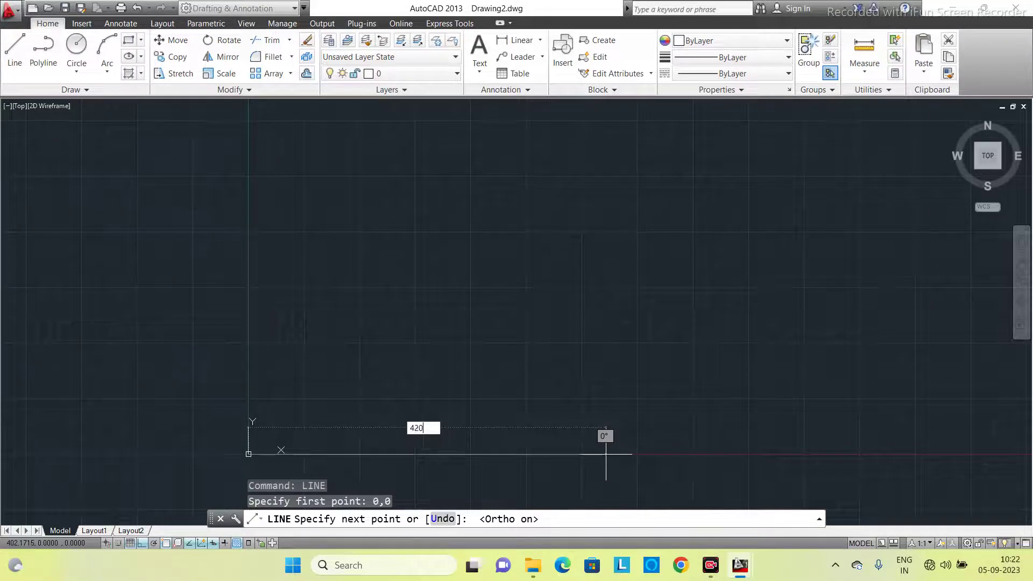
pyautogui.press('Return')
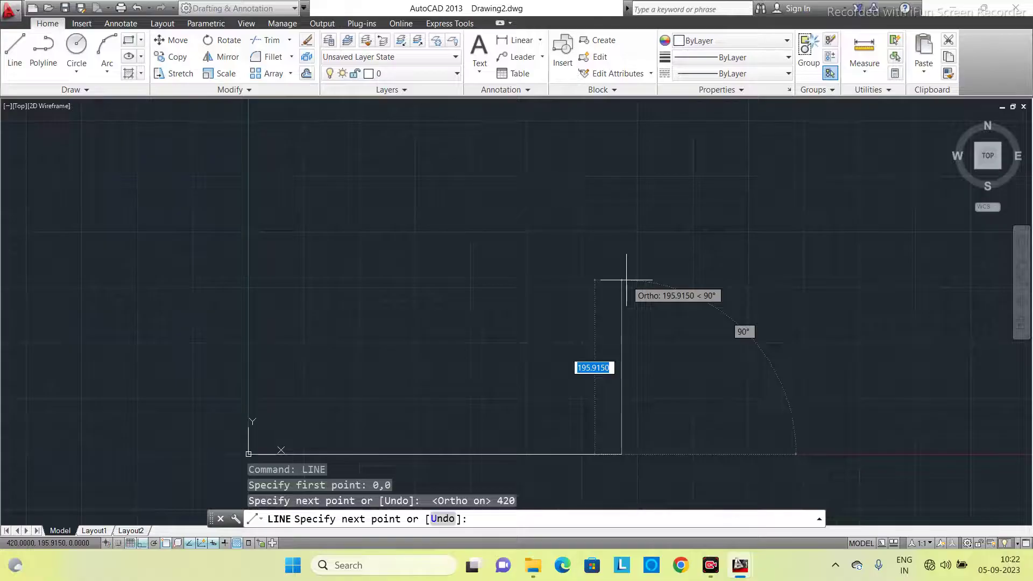
# Complete the rectangular border with a 297 mm line up, 420 mm to the left and 297 mm down, and end the Line command.
pyautogui.write('297')
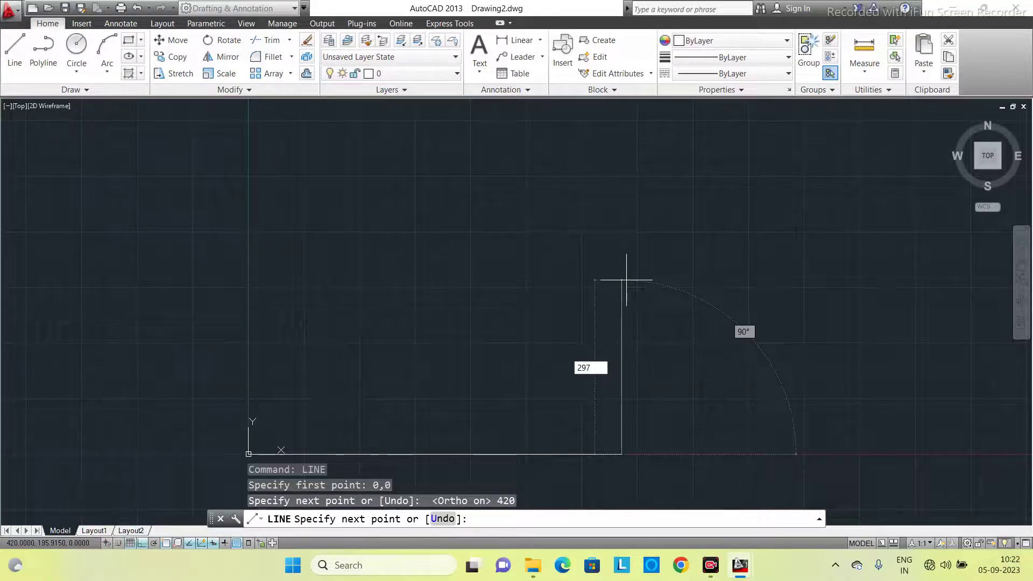
pyautogui.press('Return')
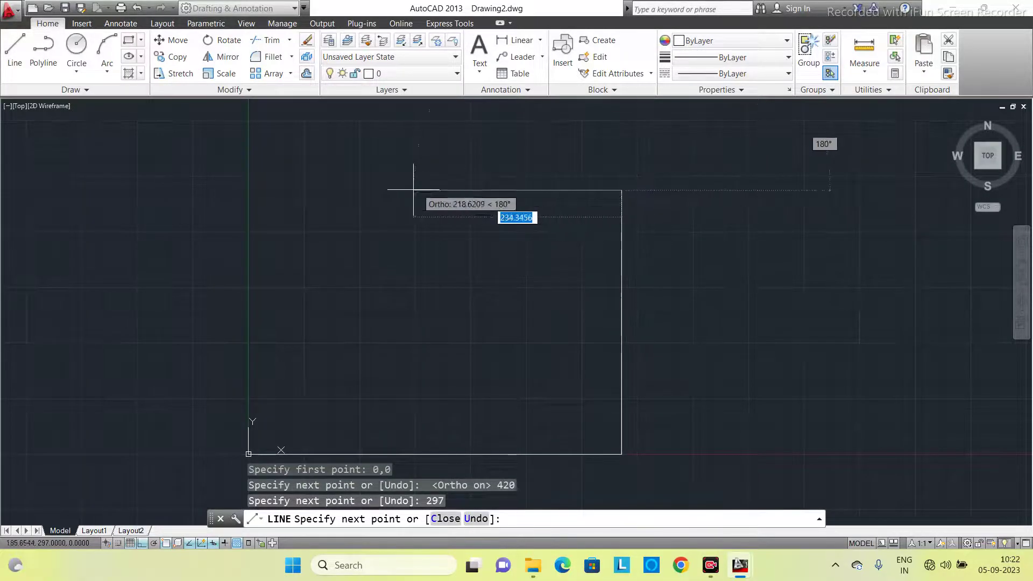
pyautogui.write('420')
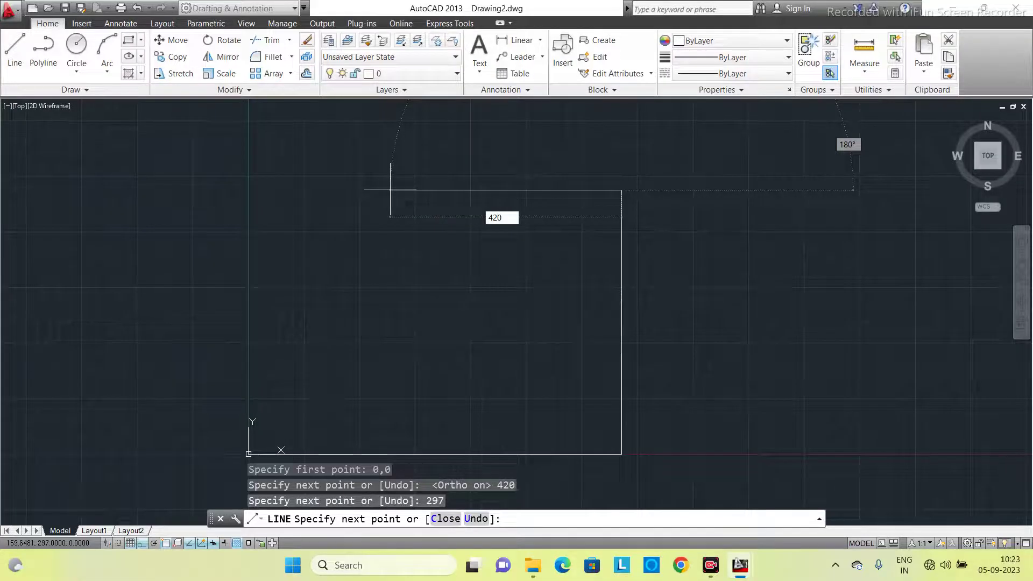
pyautogui.press('Return')
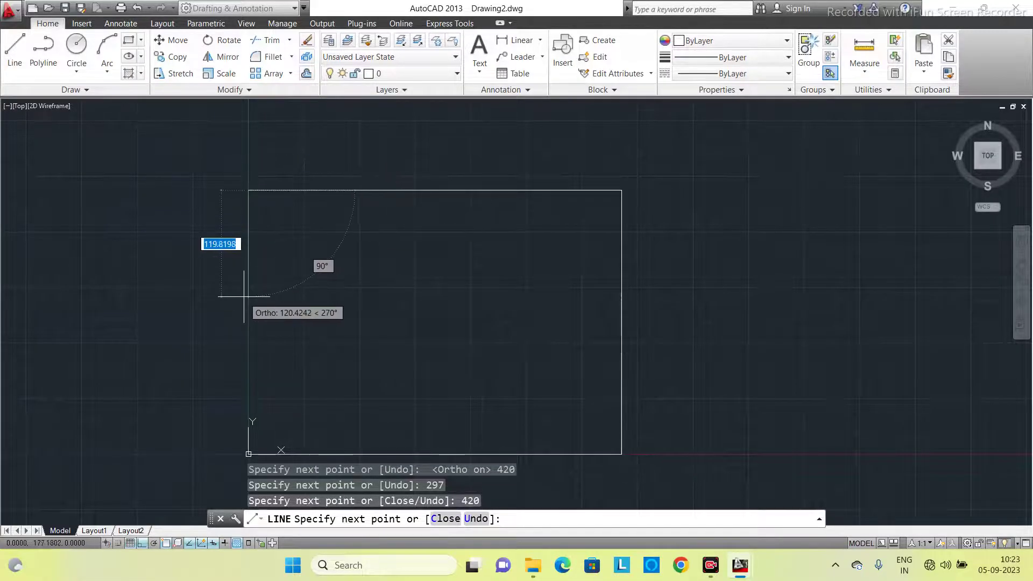
pyautogui.write('297')
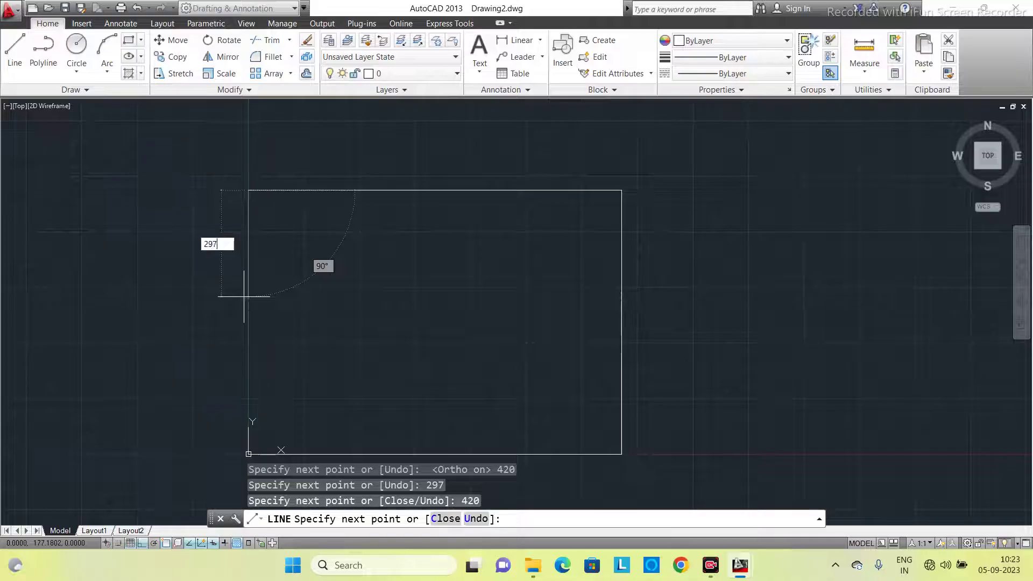
pyautogui.press('Return')
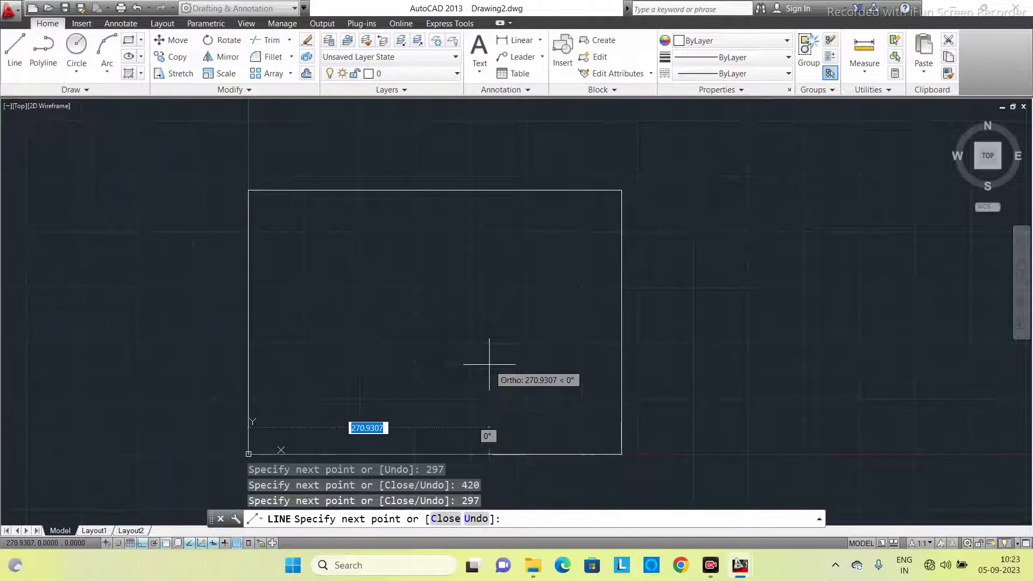
pyautogui.press('Escape')
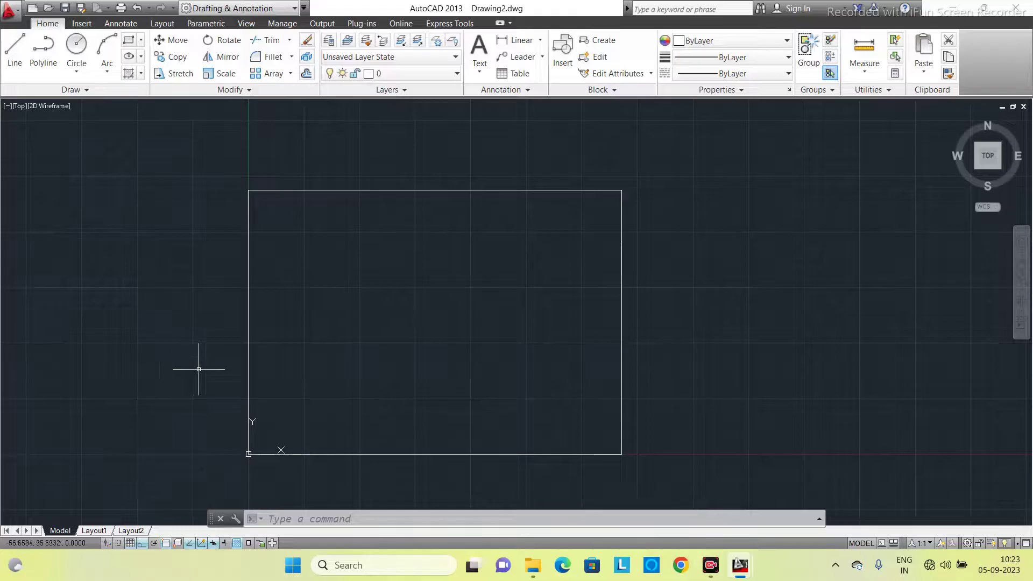
# Try to start a line at points outside the drawing limits, beyond the border's left edge.
pyautogui.click(14, 51)
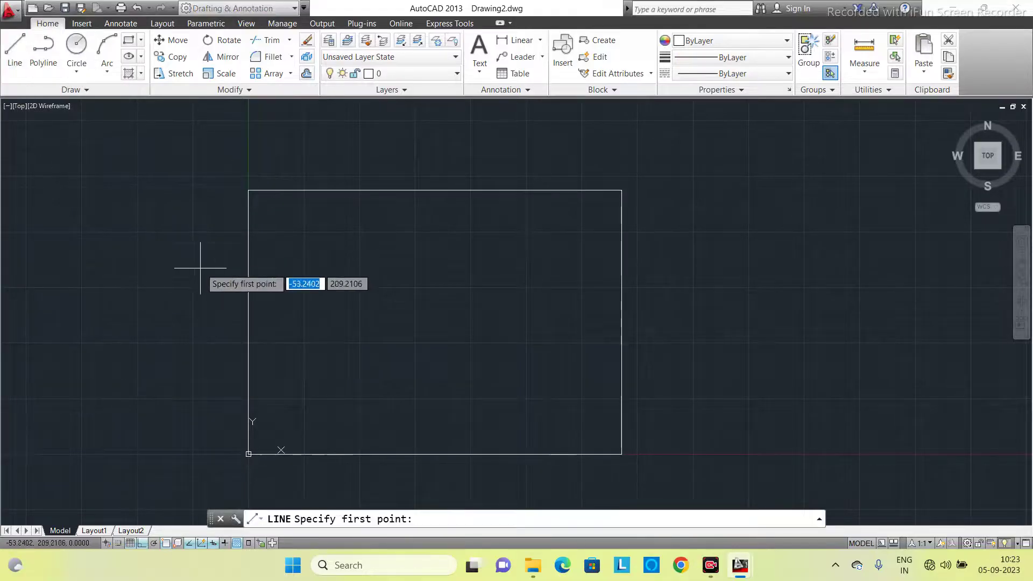
pyautogui.click(178, 279)
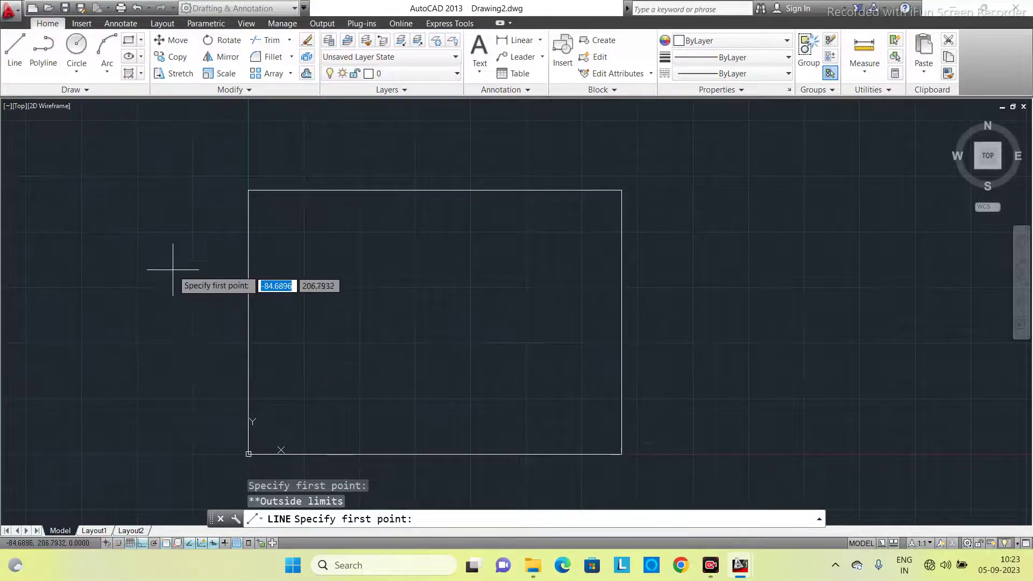
pyautogui.click(197, 384)
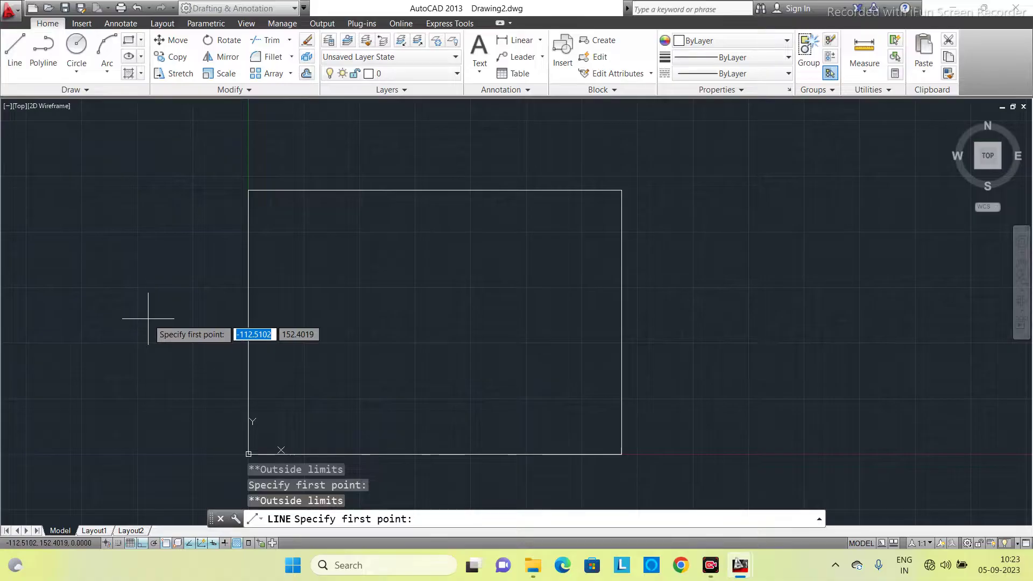
pyautogui.press('Escape')
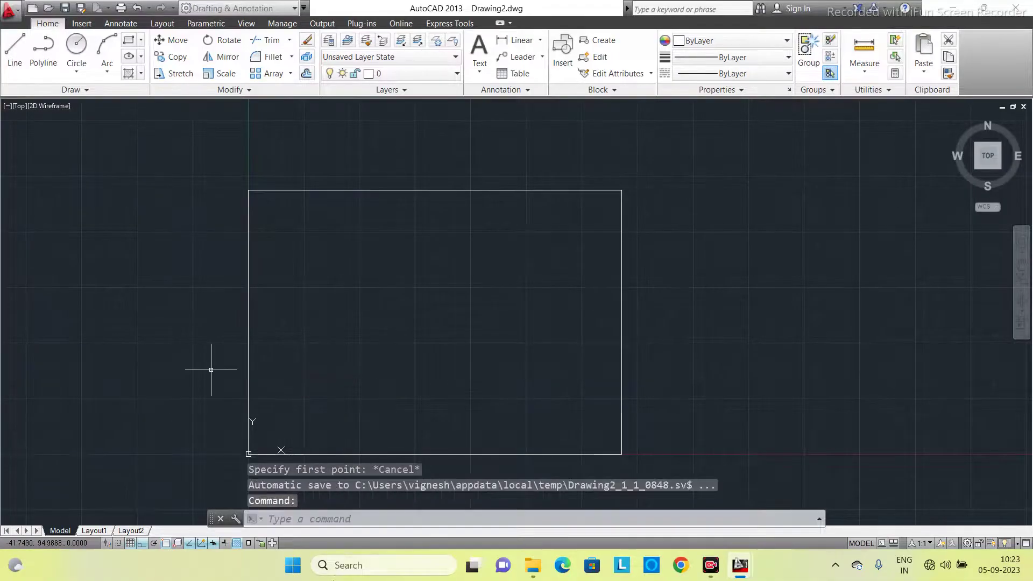
pyautogui.write('lim')
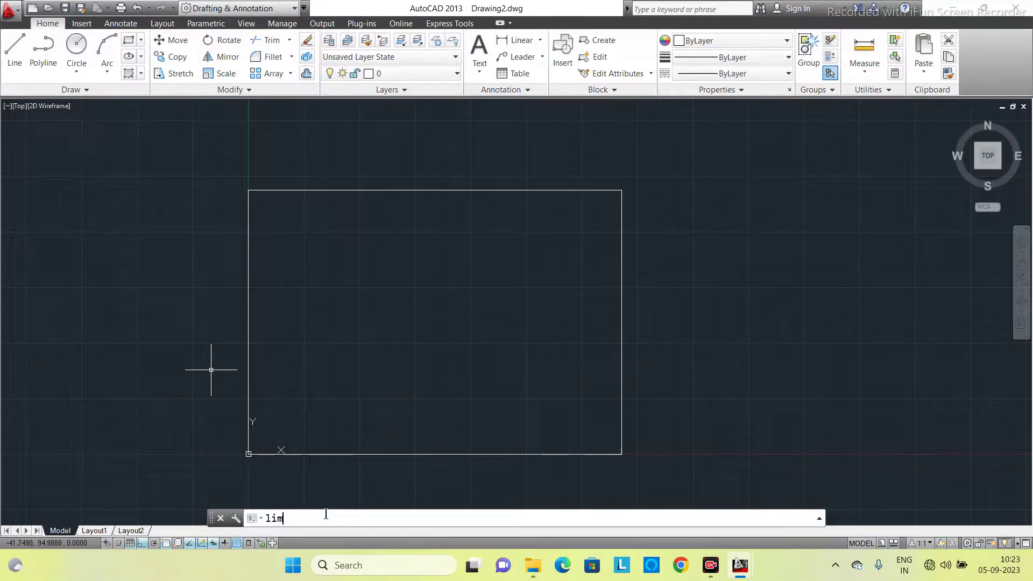
pyautogui.write('its')
pyautogui.press('Return')
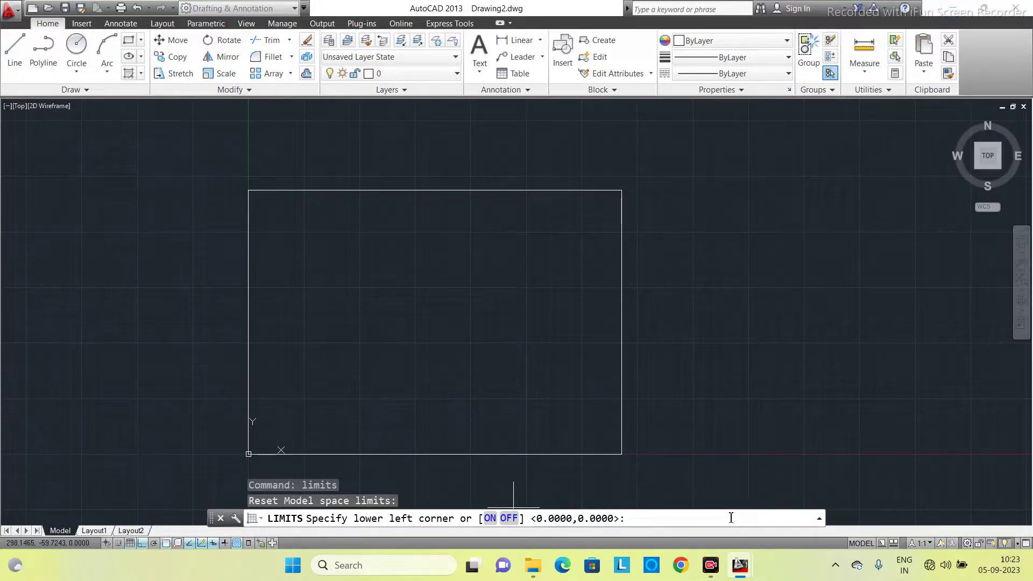
pyautogui.press('Escape')
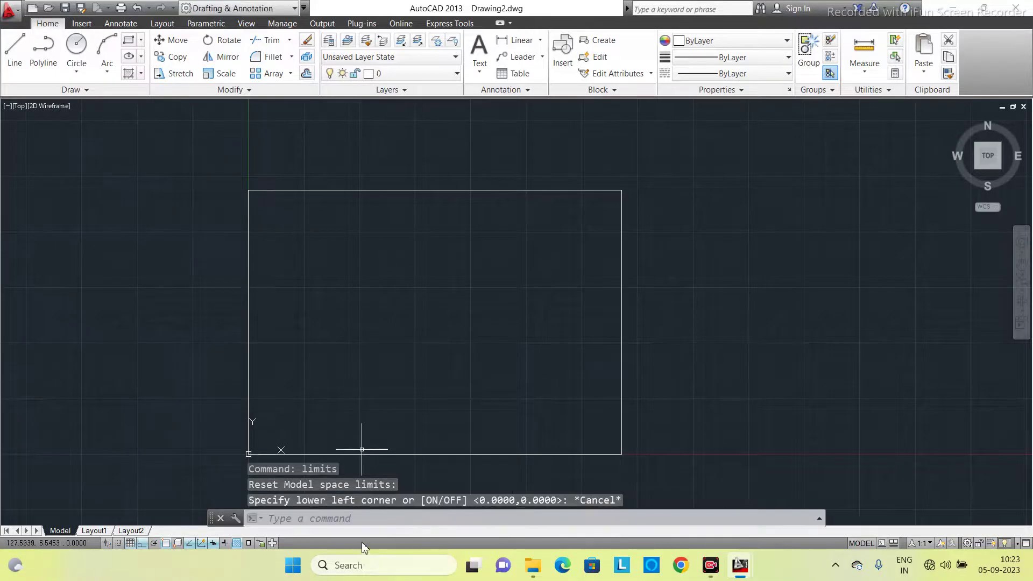
# Fit the finished sheet border in the view with the ZOOM command's All option.
pyautogui.click(356, 517)
pyautogui.write('zoom')
pyautogui.press('Return')
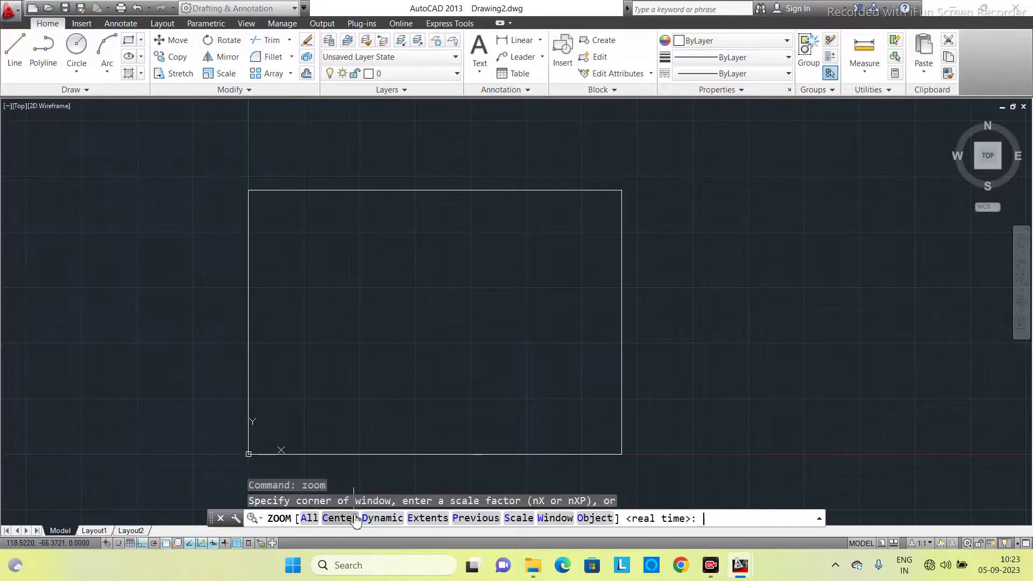
pyautogui.write('all')
pyautogui.press('Return')
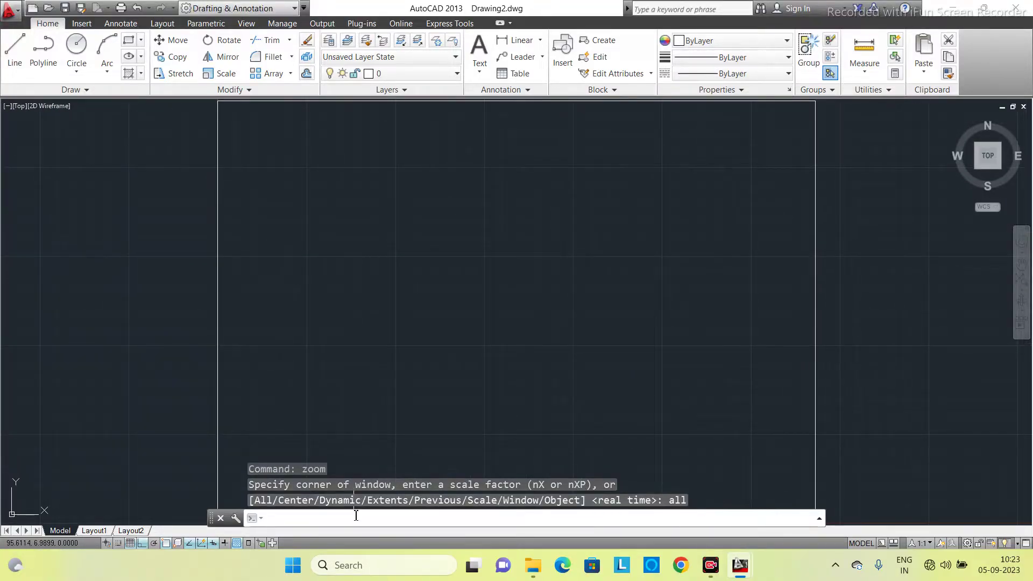